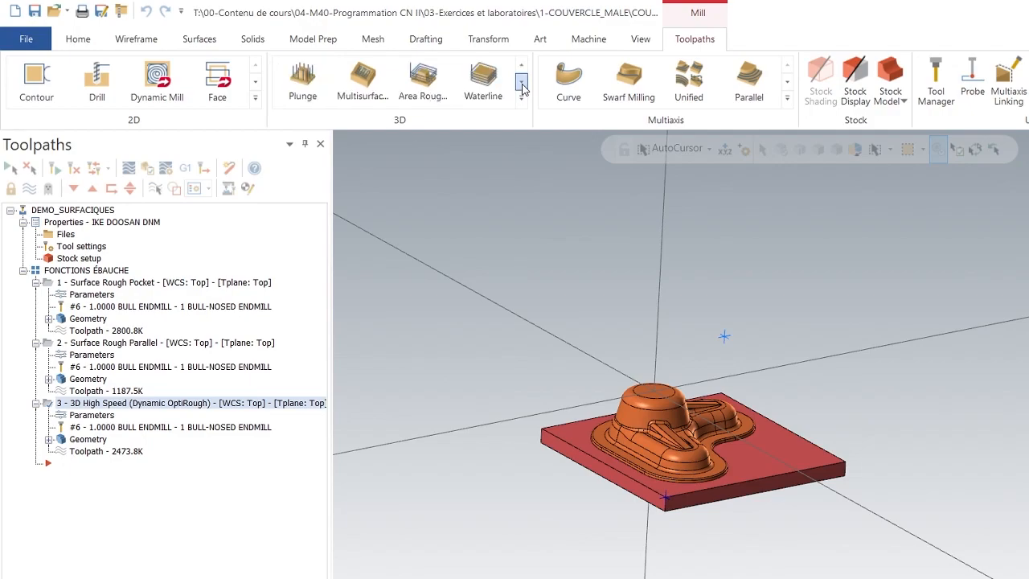
- Start a 3D Area Roughing toolpath and begin choosing its machining geometry
{"action": "left_click", "coordinate": [423, 81]}
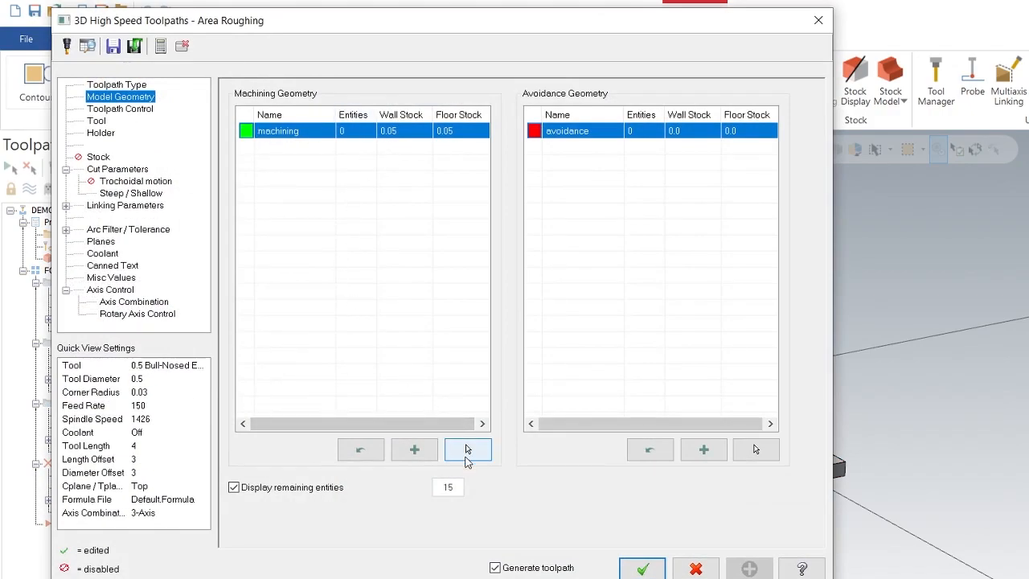
{"action": "left_click", "coordinate": [466, 448]}
{"action": "left_click", "coordinate": [995, 152]}
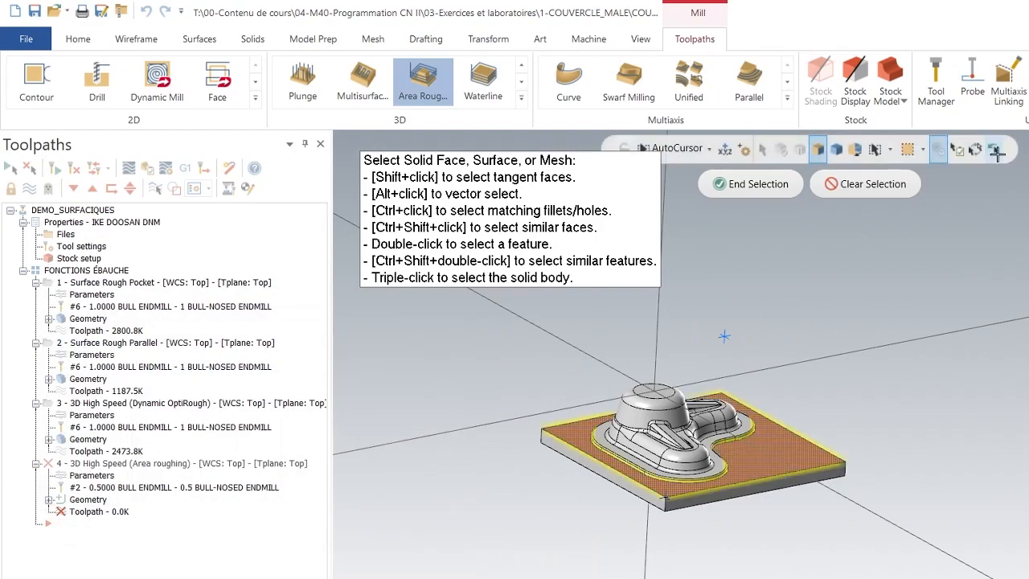
{"action": "left_click", "coordinate": [975, 150]}
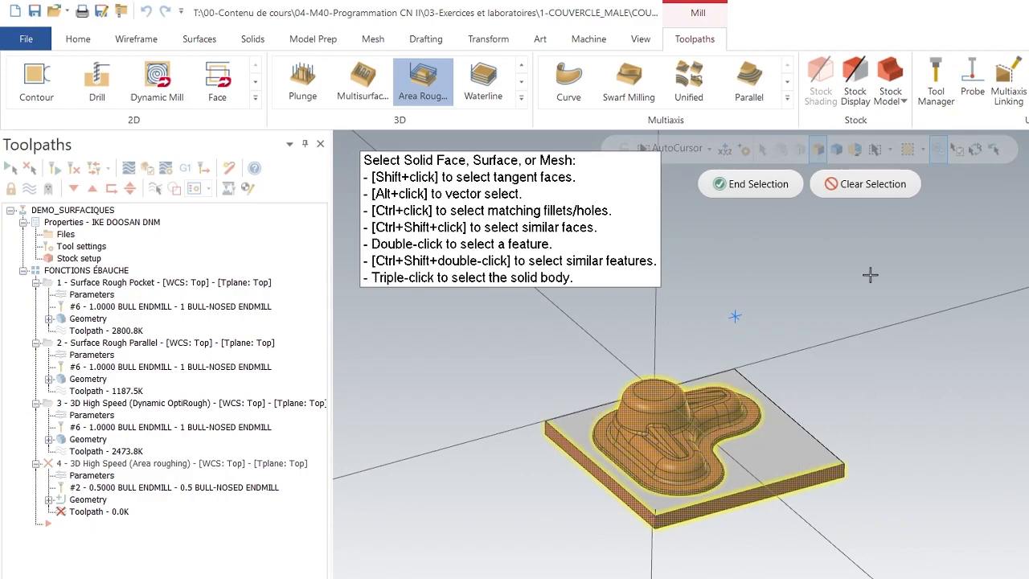
{"action": "left_click", "coordinate": [853, 185]}
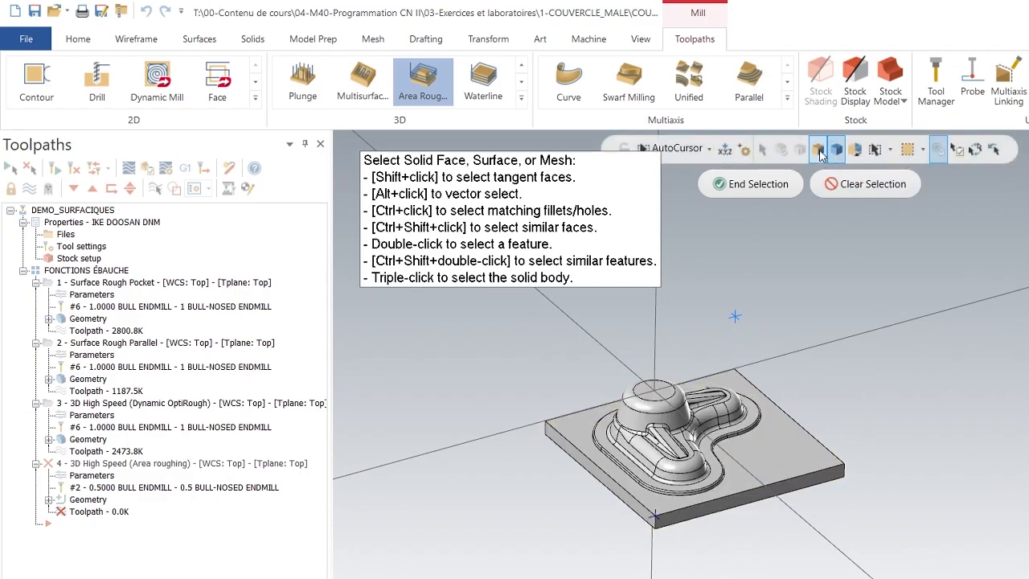
- Select the raised cover shape above the base plate as the machining geometry
{"action": "left_click", "coordinate": [715, 452]}
{"action": "double_click", "coordinate": [688, 457]}
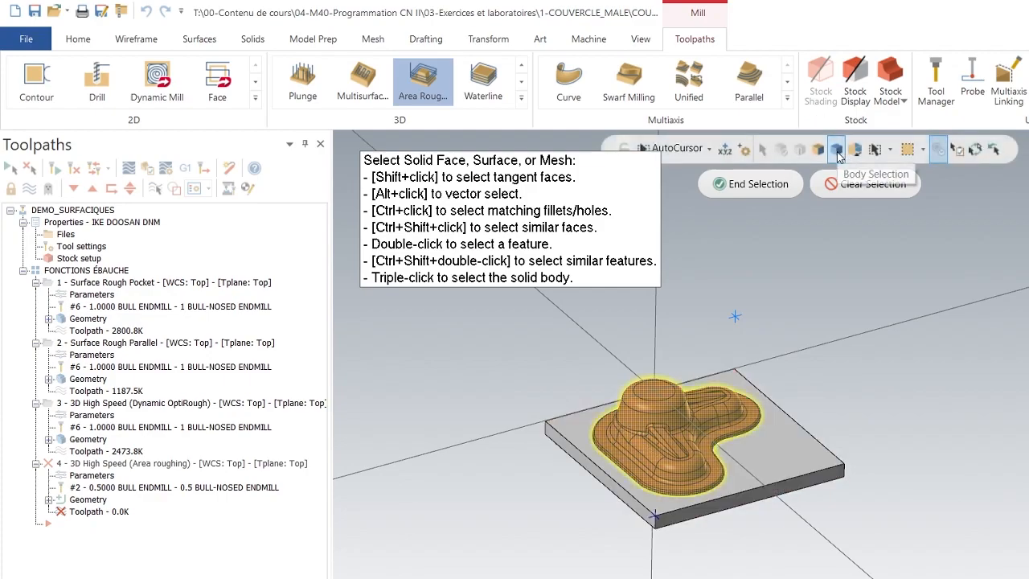
{"action": "left_click", "coordinate": [764, 184]}
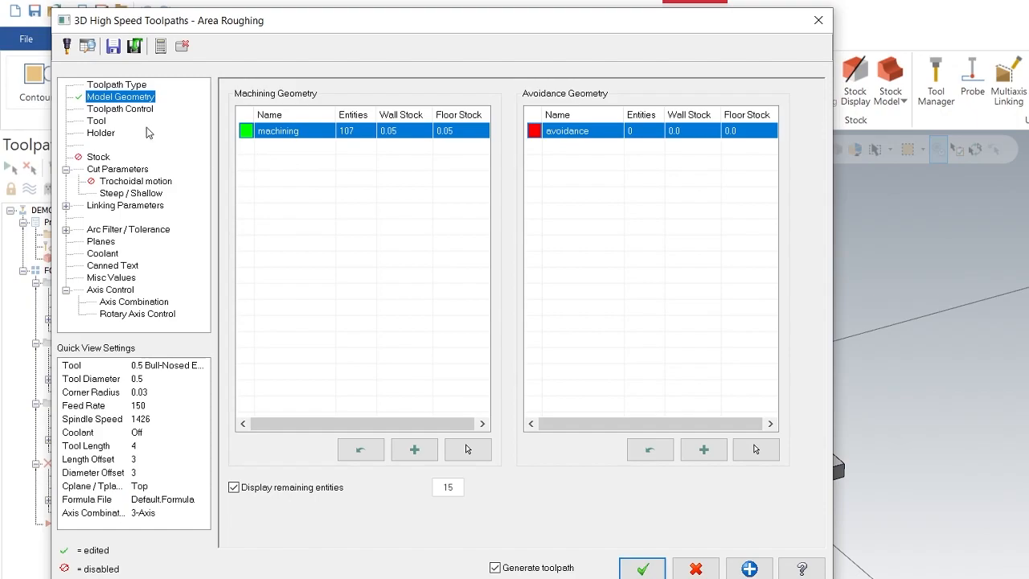
- Define the outer edge loop of the base plate's upper face as the containment boundary
{"action": "left_click", "coordinate": [121, 109]}
{"action": "left_click", "coordinate": [441, 118]}
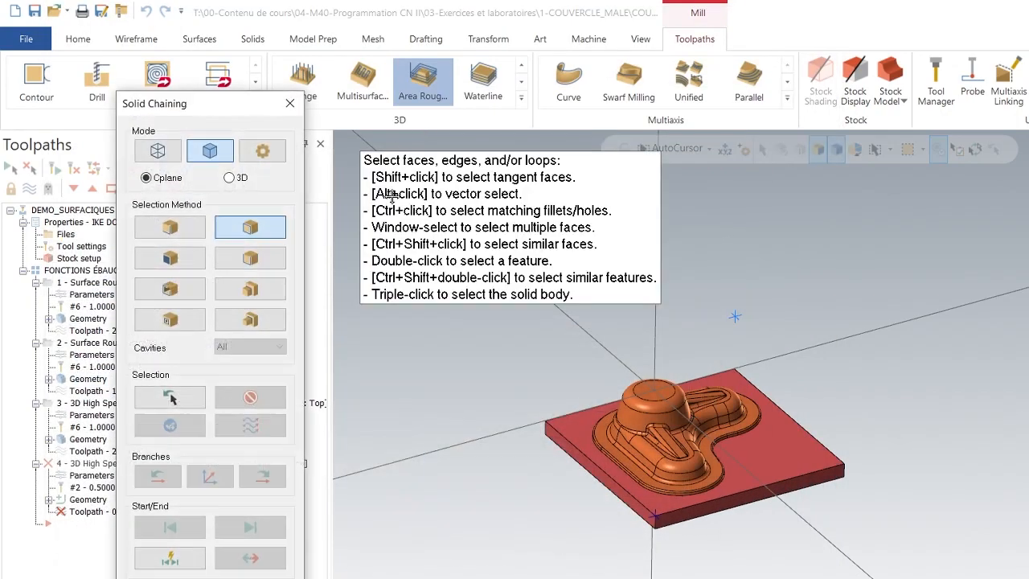
{"action": "left_click", "coordinate": [559, 435]}
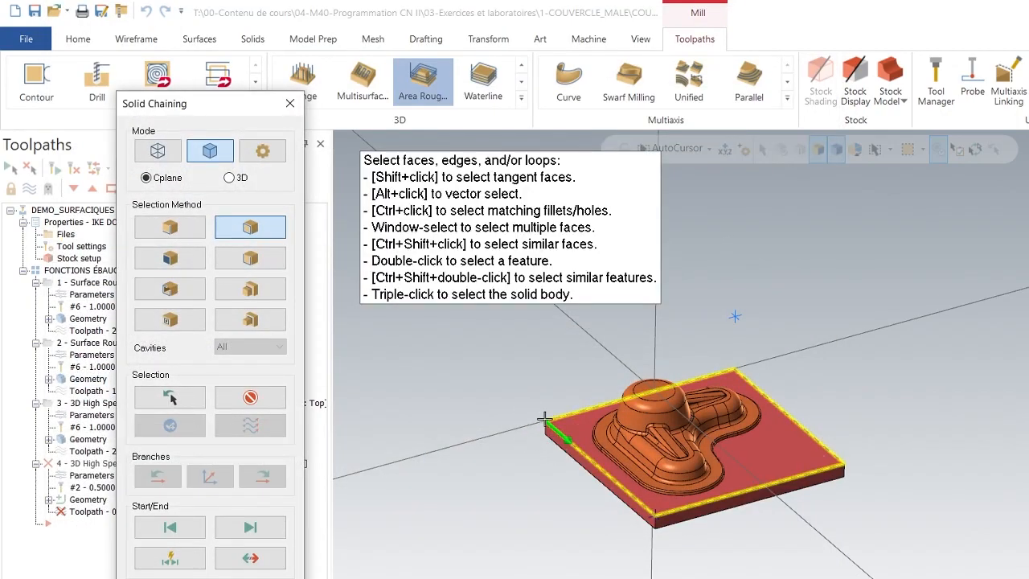
{"action": "left_click", "coordinate": [167, 576]}
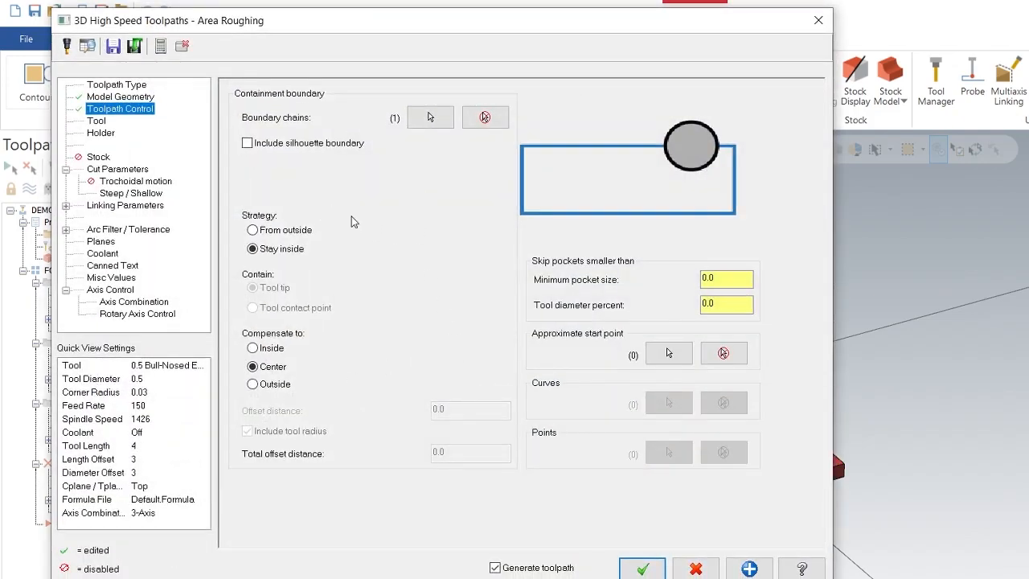
- Set the containment strategy to From outside and compensate to the outside with a 0.05 offset distance
{"action": "left_click", "coordinate": [276, 232]}
{"action": "left_click", "coordinate": [272, 388]}
{"action": "left_click", "coordinate": [463, 414]}
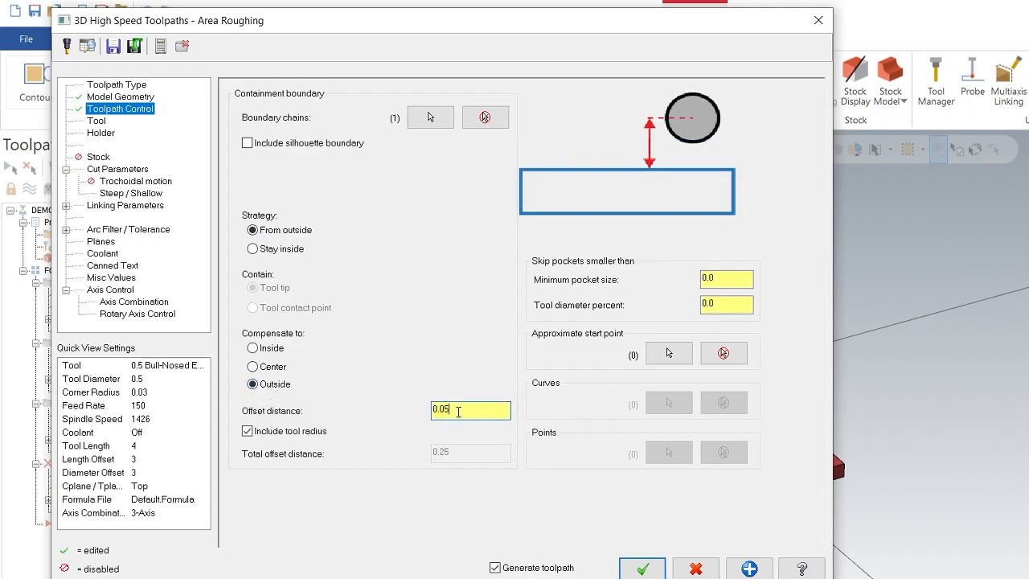
- Set the stepdown to 0.25 and turn on corner rounding in the cut parameters
{"action": "left_click", "coordinate": [117, 170]}
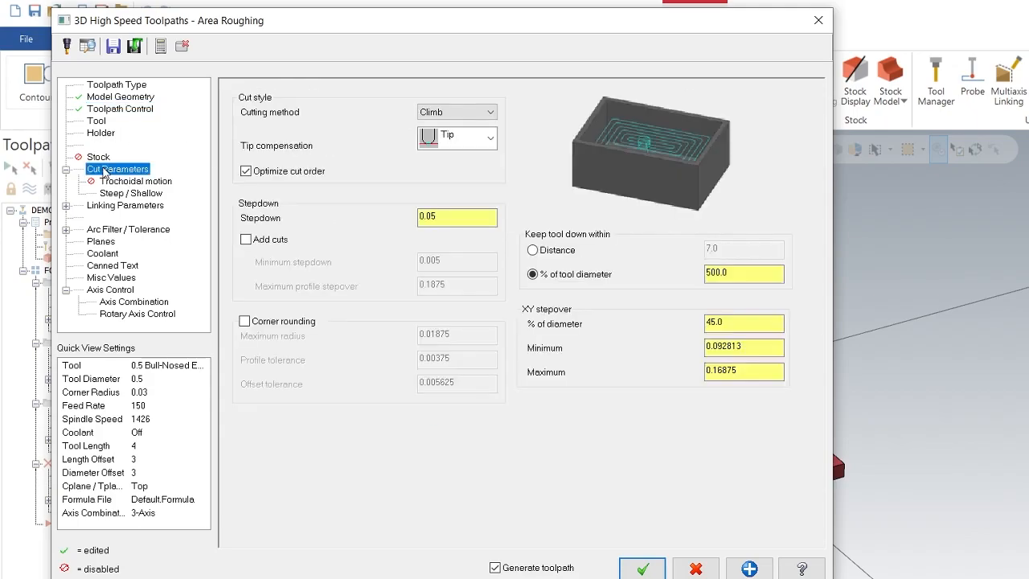
{"action": "left_click_drag", "start_coordinate": [268, 27], "coordinate": [306, 39]}
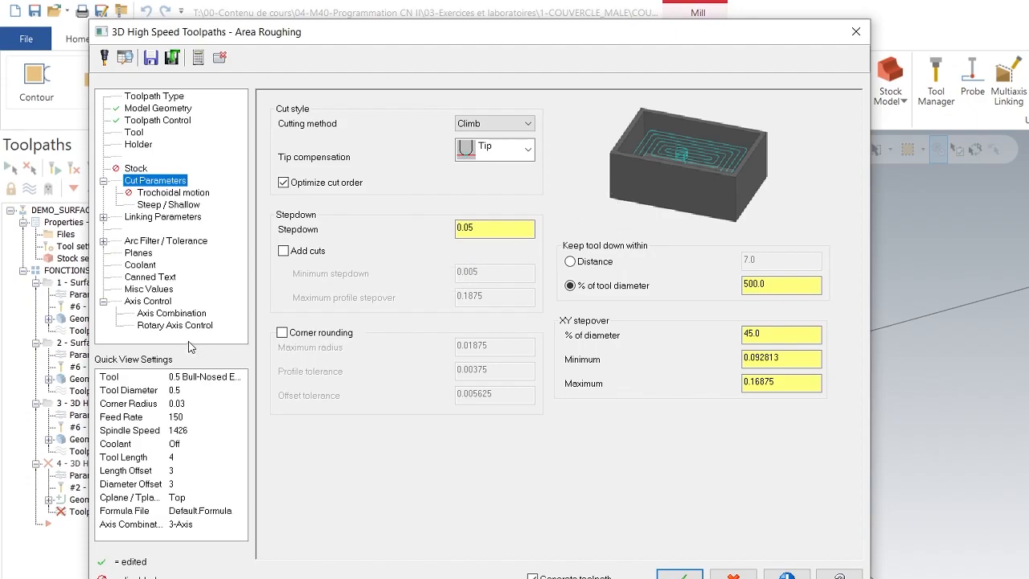
{"action": "left_click", "coordinate": [167, 194]}
{"action": "left_click", "coordinate": [147, 182]}
{"action": "left_click", "coordinate": [470, 231]}
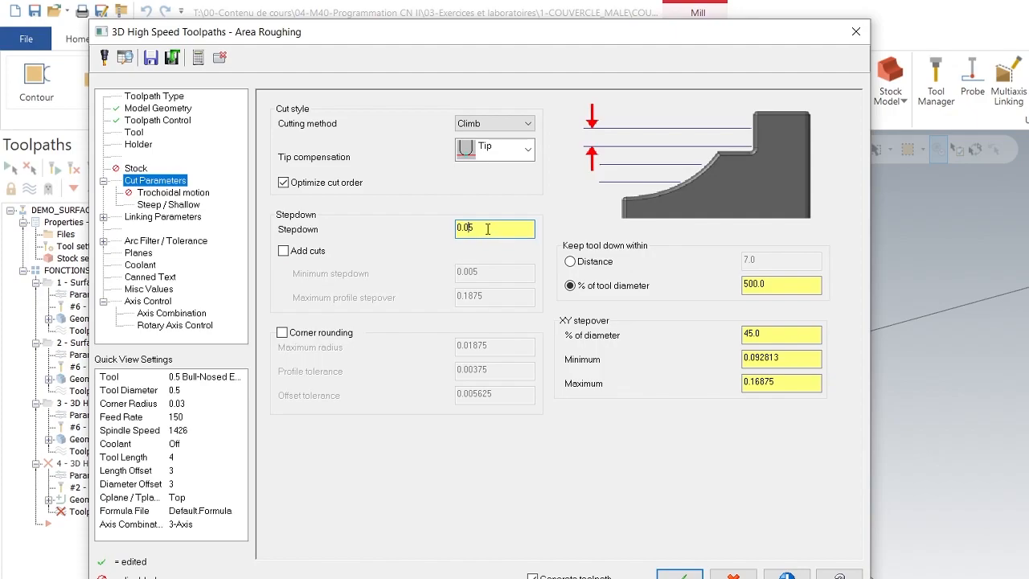
{"action": "type", "text": "2"}
{"action": "key", "text": "Return"}
{"action": "left_click", "coordinate": [282, 332]}
{"action": "left_click", "coordinate": [514, 375]}
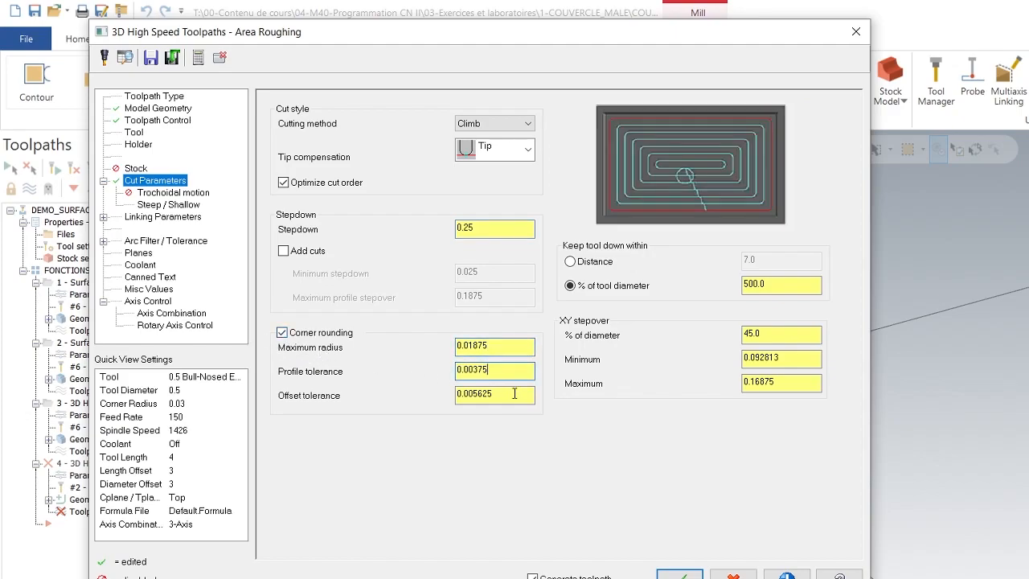
{"action": "left_click", "coordinate": [509, 395]}
{"action": "left_click", "coordinate": [502, 372]}
{"action": "left_click", "coordinate": [498, 346]}
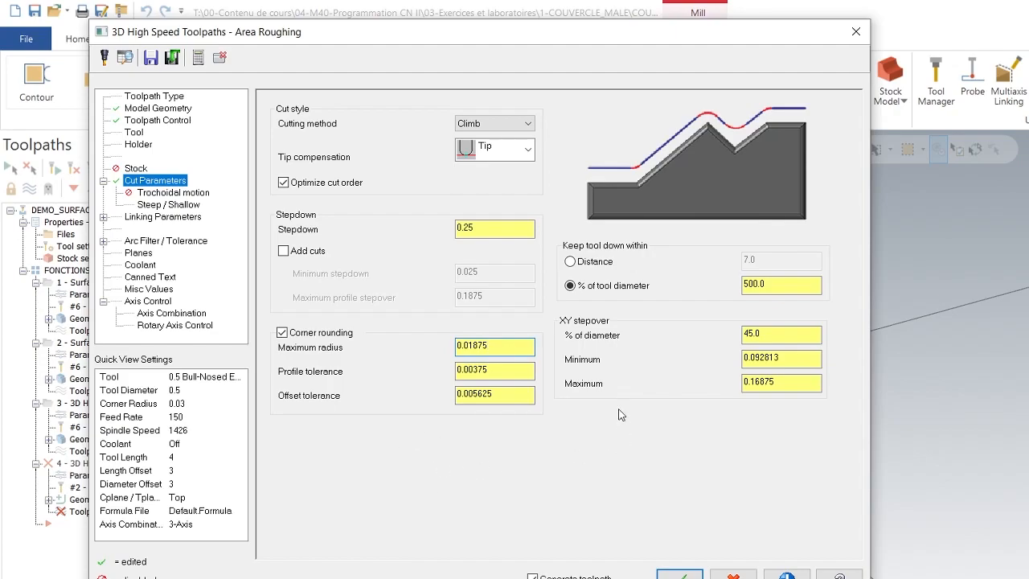
- Detect the steep/shallow Z depth limits and generate the toolpath with Minimum Distance retracts
{"action": "left_click", "coordinate": [169, 204]}
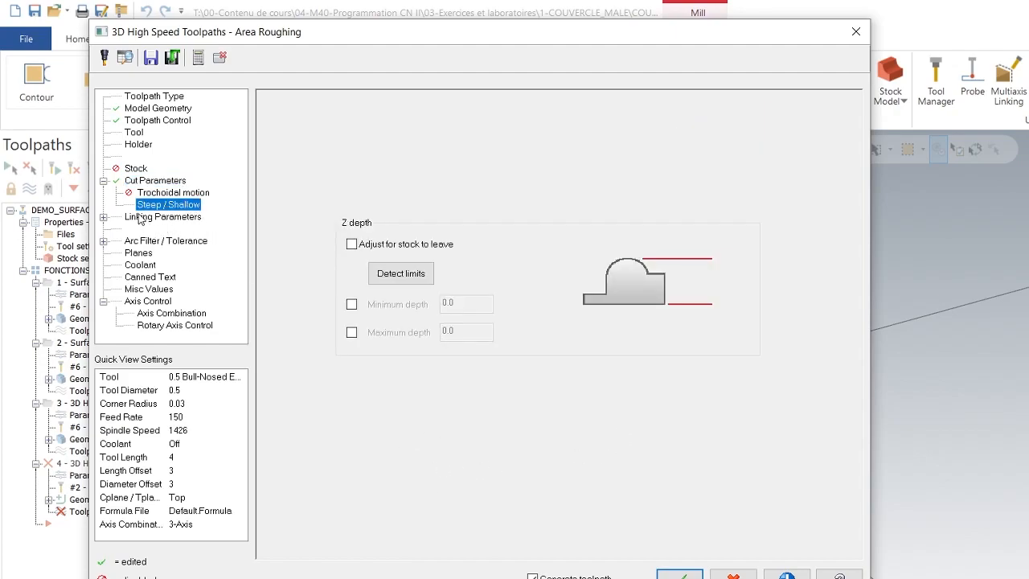
{"action": "left_click", "coordinate": [400, 275]}
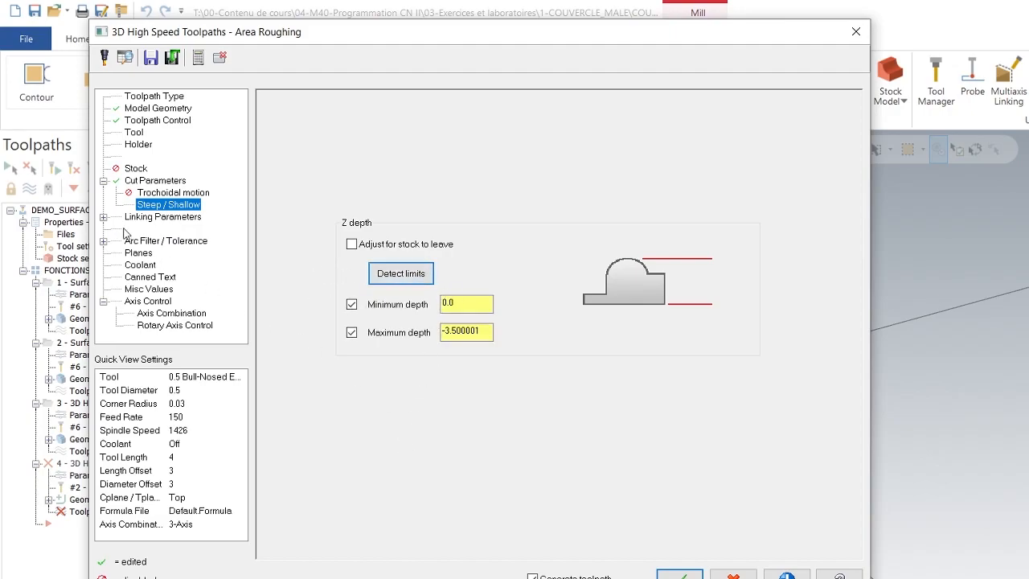
{"action": "left_click", "coordinate": [103, 217]}
{"action": "left_click", "coordinate": [169, 217]}
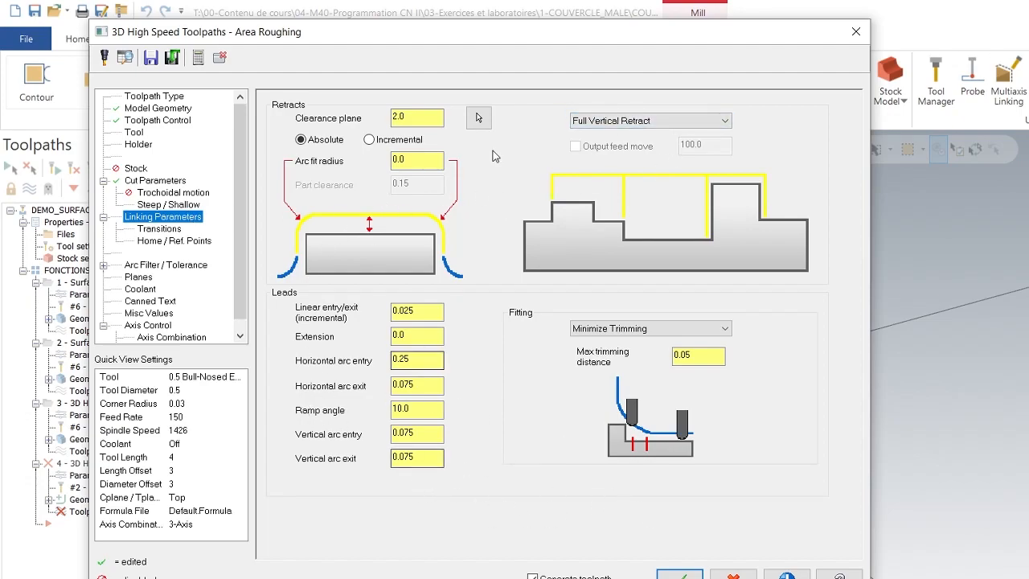
{"action": "left_click", "coordinate": [695, 120]}
{"action": "left_click", "coordinate": [599, 154]}
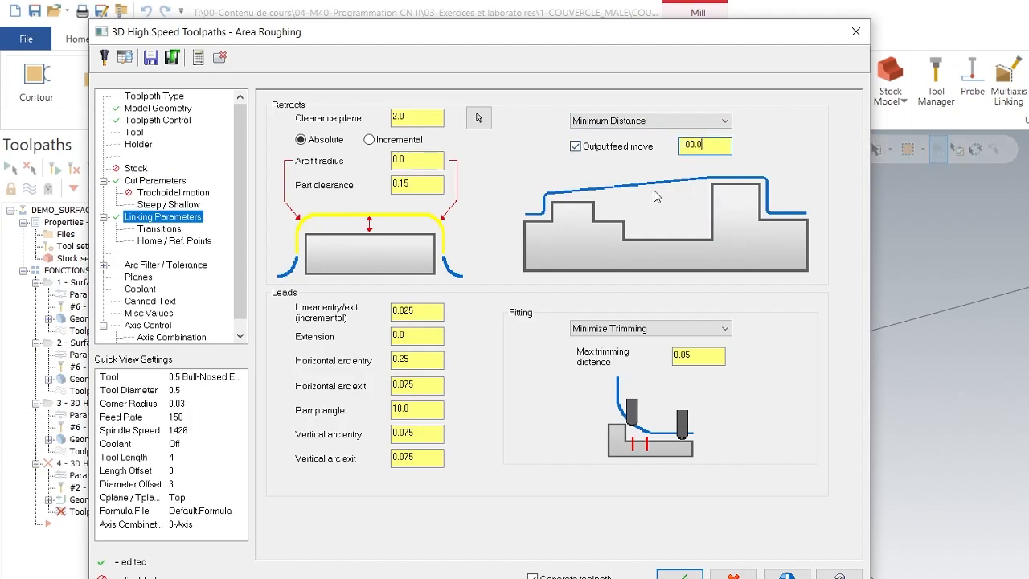
{"action": "left_click_drag", "start_coordinate": [502, 37], "coordinate": [518, 31]}
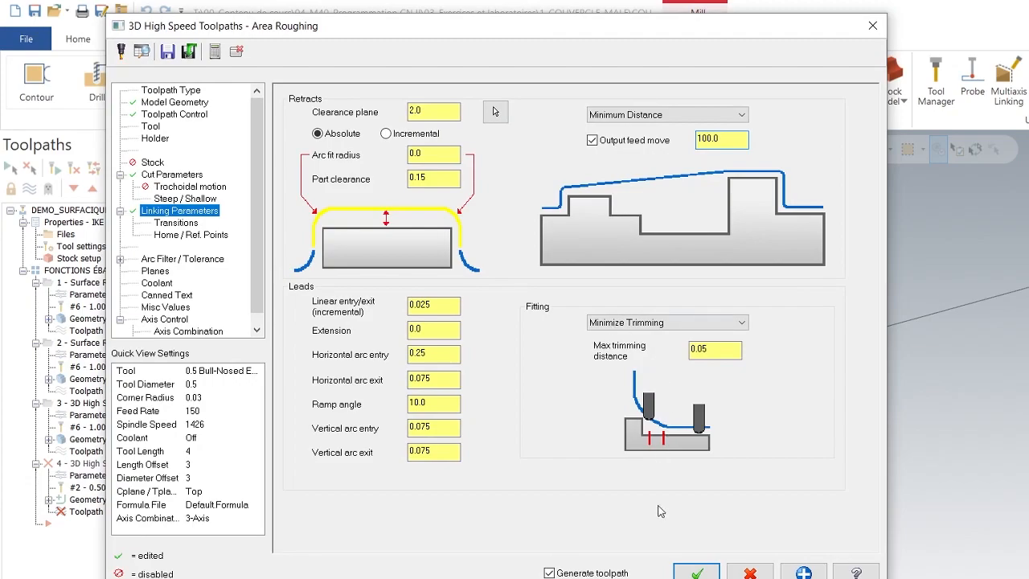
{"action": "left_click", "coordinate": [697, 572]}
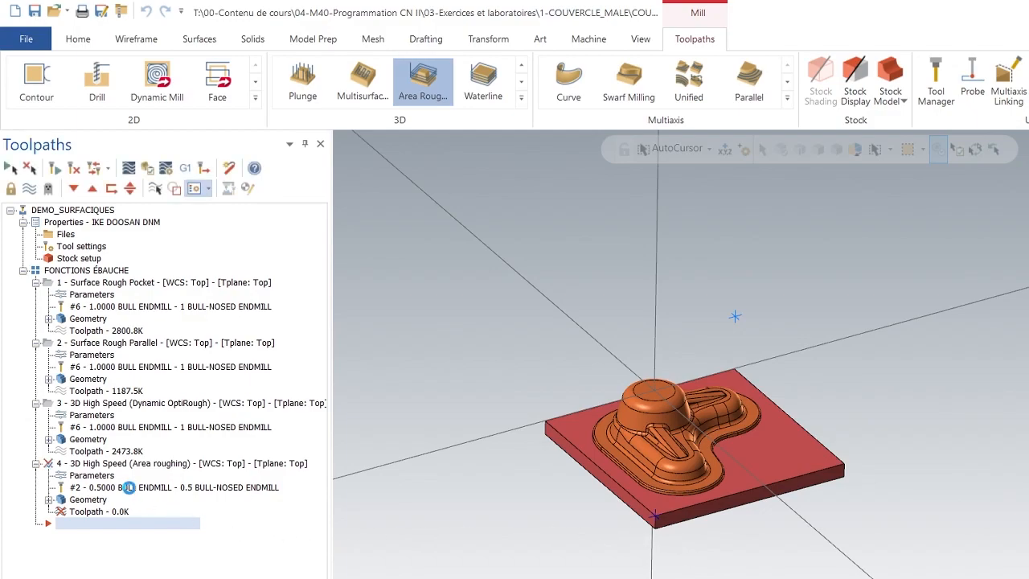
- Switch the area roughing operation to tool #6, the 1 Bull-Nosed Endmill, and regenerate its toolpath
{"action": "left_click", "coordinate": [128, 488]}
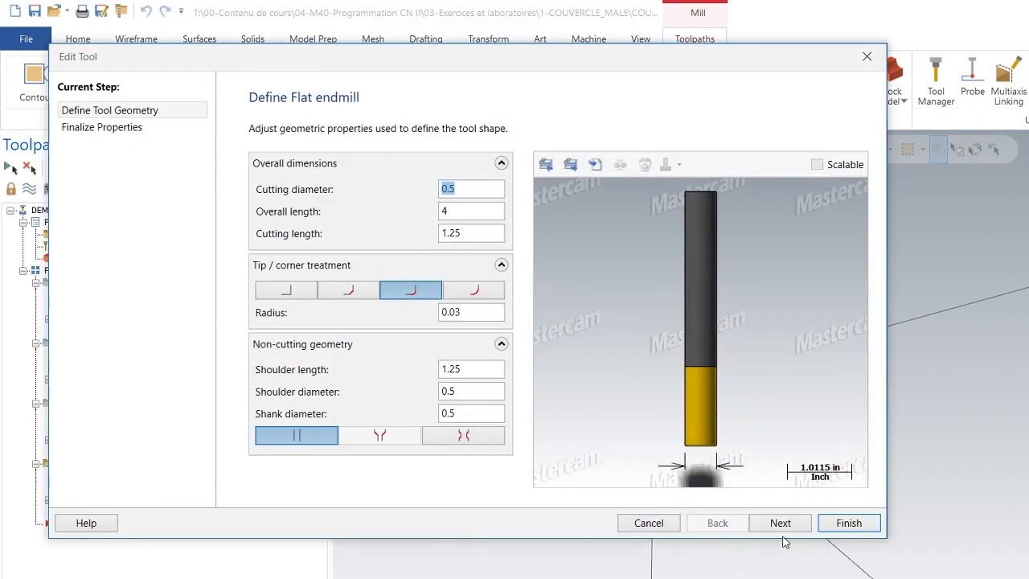
{"action": "left_click", "coordinate": [648, 522]}
{"action": "left_click", "coordinate": [91, 476]}
{"action": "left_click", "coordinate": [151, 126]}
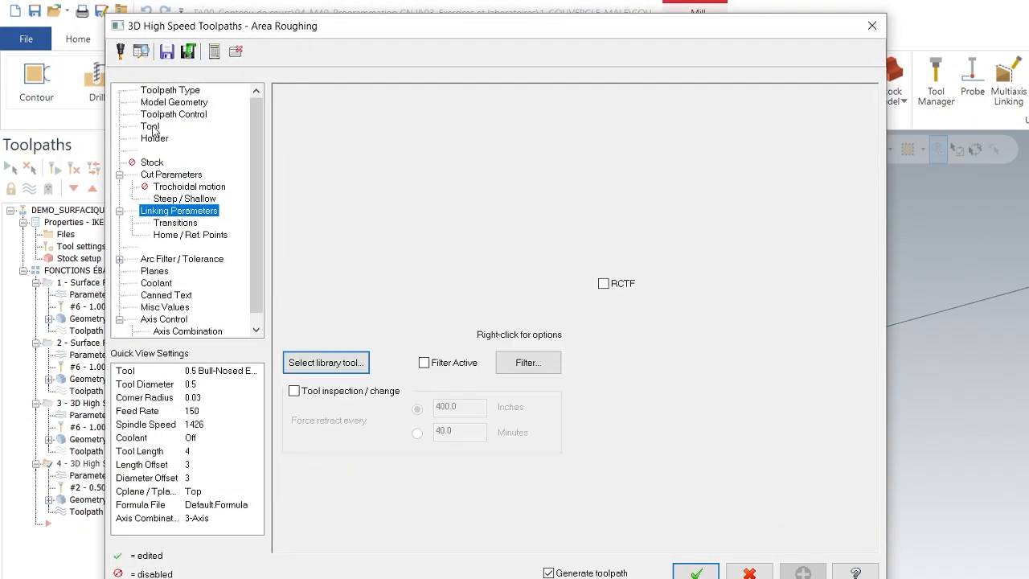
{"action": "left_click", "coordinate": [461, 197]}
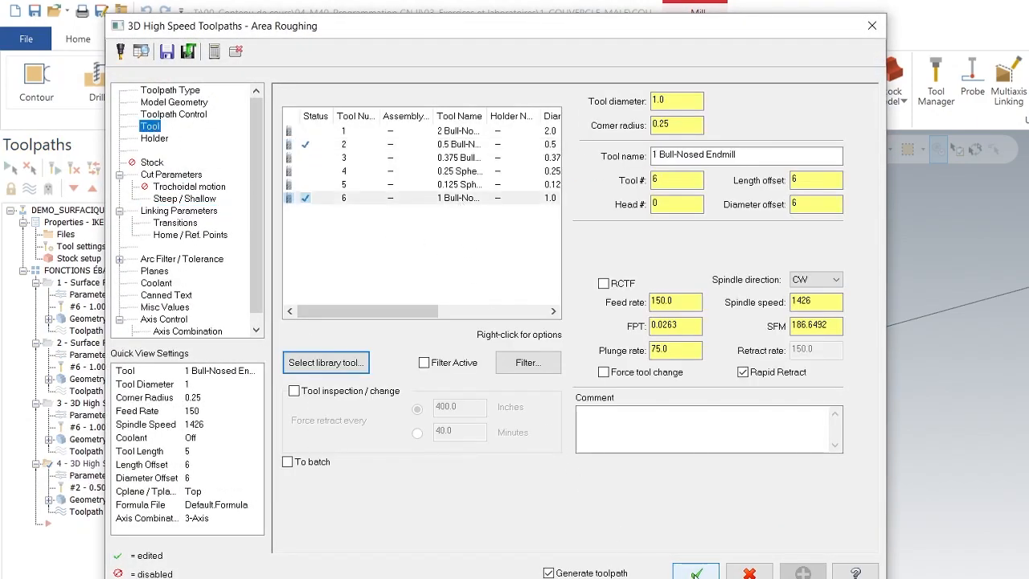
{"action": "left_click", "coordinate": [696, 572]}
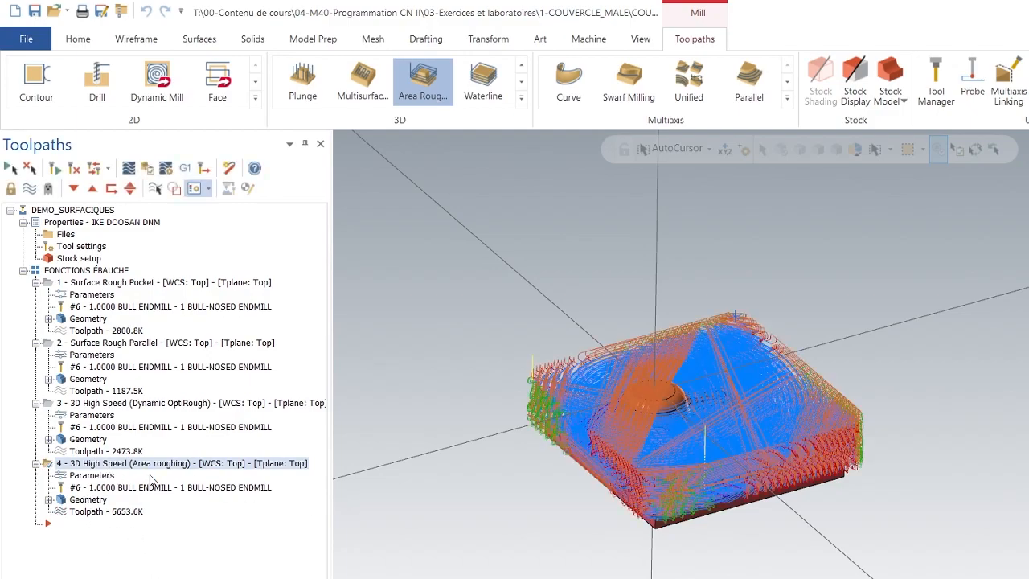
- Backplot the area roughing toolpath and examine its passes from above and from the side
{"action": "middle_click_drag", "start_coordinate": [466, 447], "coordinate": [508, 518]}
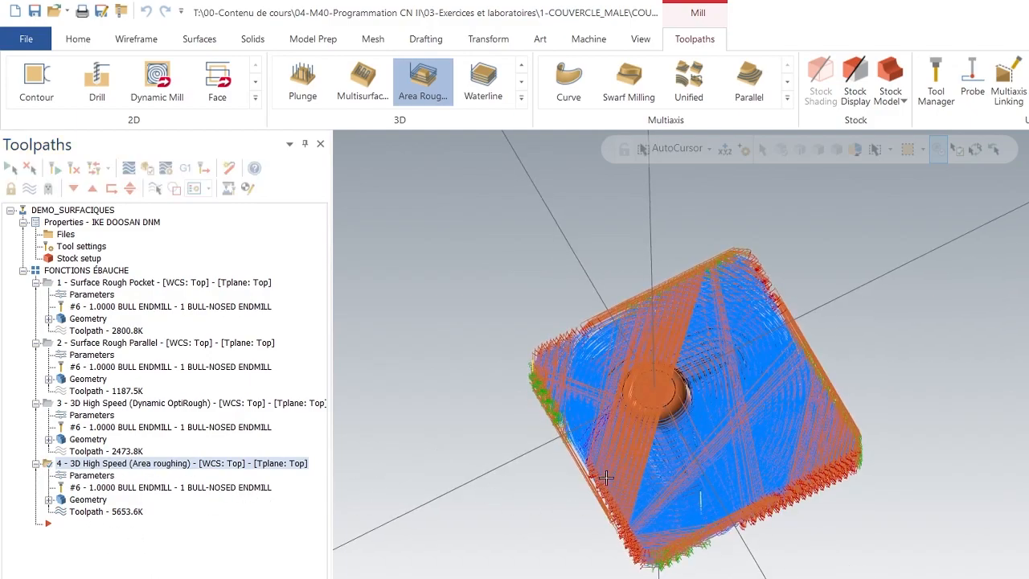
{"action": "scroll", "coordinate": [627, 458], "scroll_direction": "up", "scroll_amount": 5}
{"action": "middle_click_drag", "start_coordinate": [627, 459], "coordinate": [604, 399]}
{"action": "scroll", "coordinate": [604, 401], "scroll_direction": "down", "scroll_amount": 4}
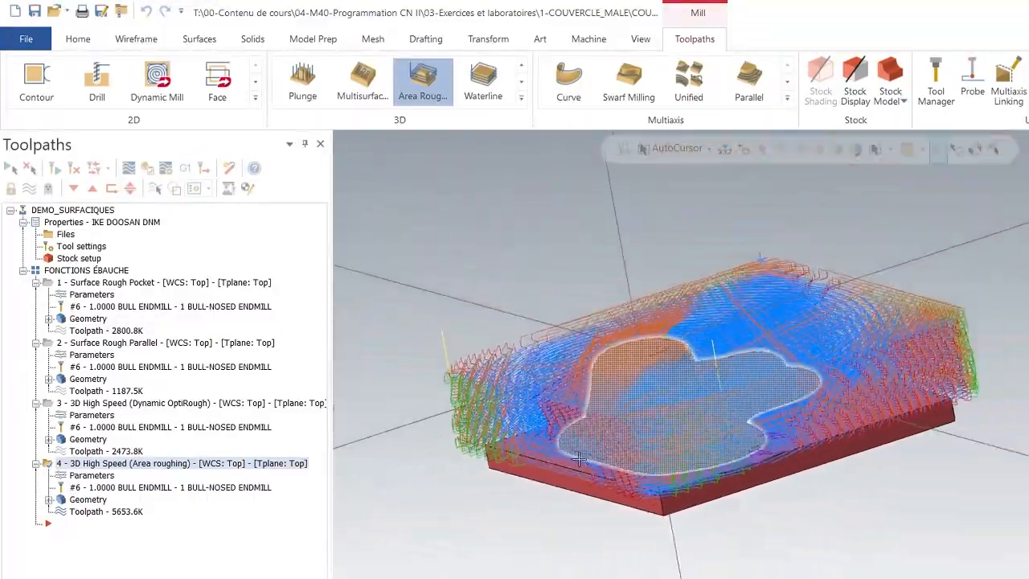
{"action": "left_click", "coordinate": [128, 168]}
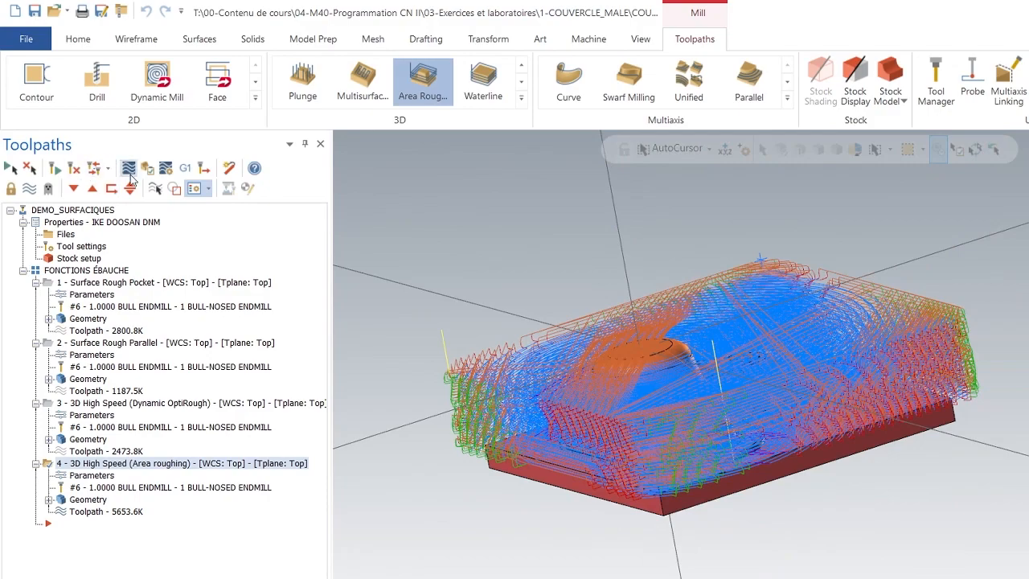
{"action": "left_click", "coordinate": [344, 143]}
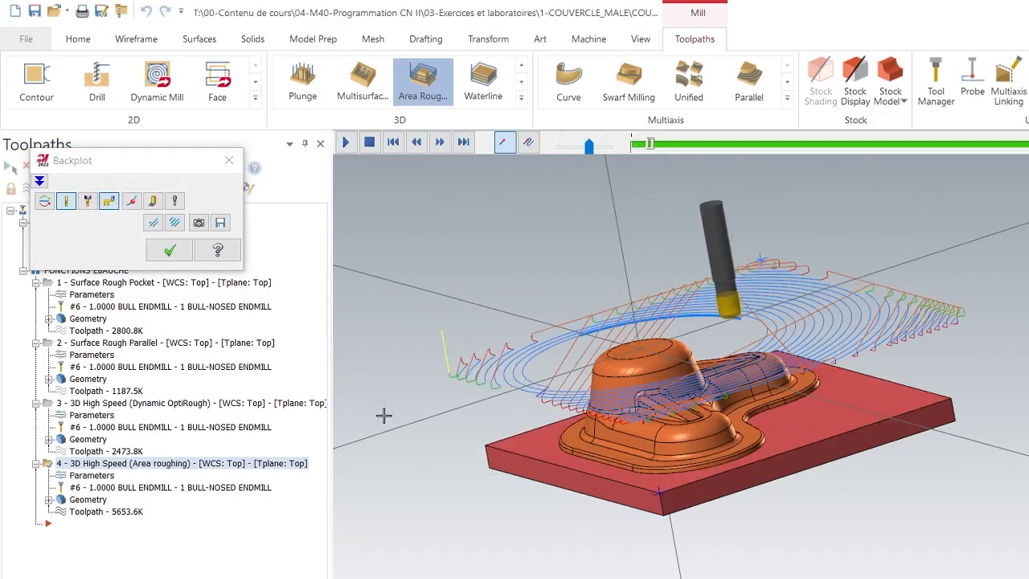
{"action": "middle_click_drag", "start_coordinate": [440, 447], "coordinate": [533, 554]}
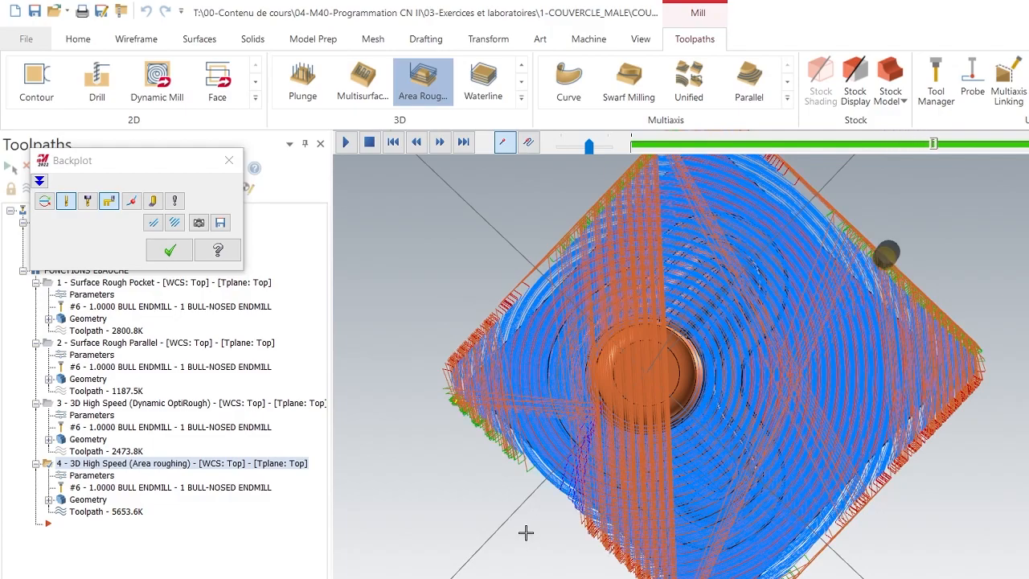
{"action": "middle_click_drag", "start_coordinate": [528, 498], "coordinate": [547, 404]}
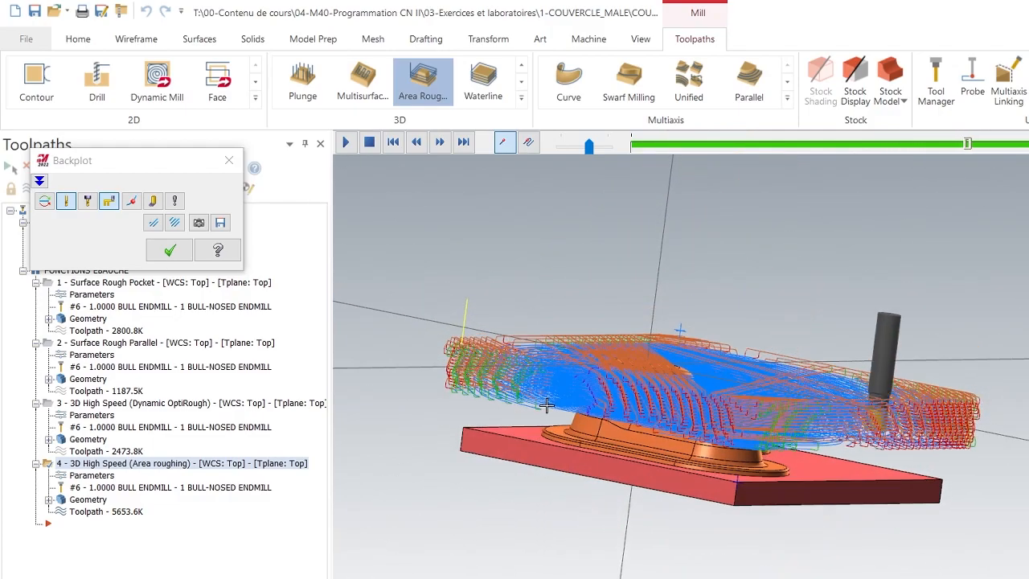
{"action": "left_click", "coordinate": [169, 257]}
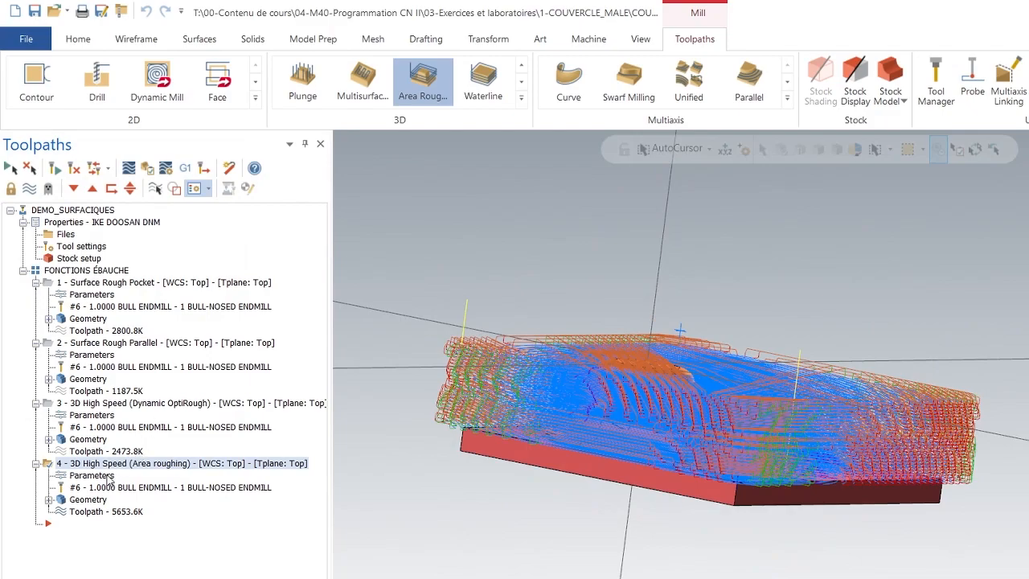
- Set the area roughing operation's stepdown to 0.25 for the 1-inch bull-nosed endmill
{"action": "left_click", "coordinate": [103, 476]}
{"action": "left_click", "coordinate": [170, 175]}
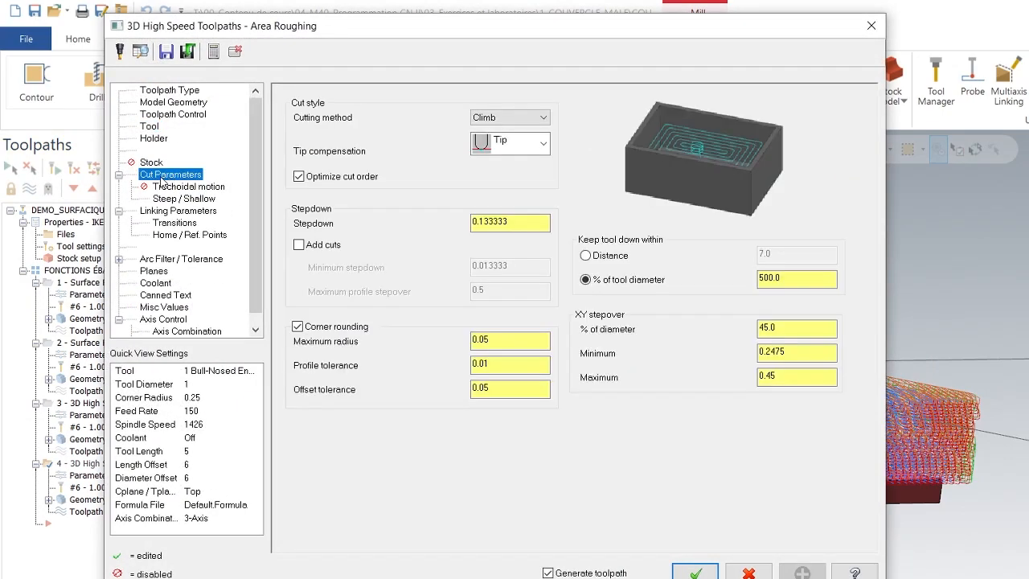
{"action": "left_click", "coordinate": [523, 224]}
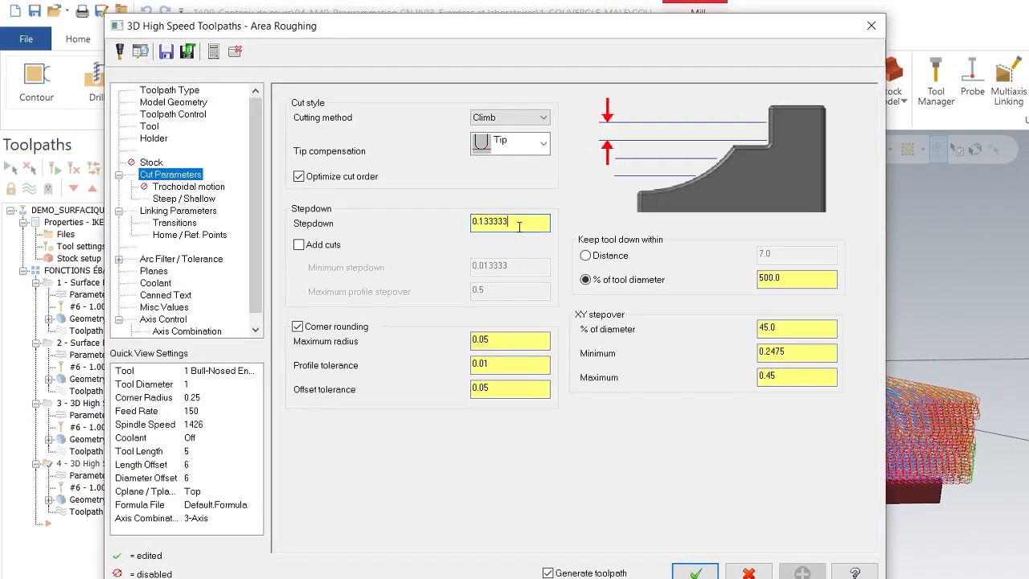
{"action": "left_click_drag", "start_coordinate": [537, 223], "coordinate": [404, 230]}
{"action": "type", "text": ".25"}
{"action": "key", "text": "Return"}
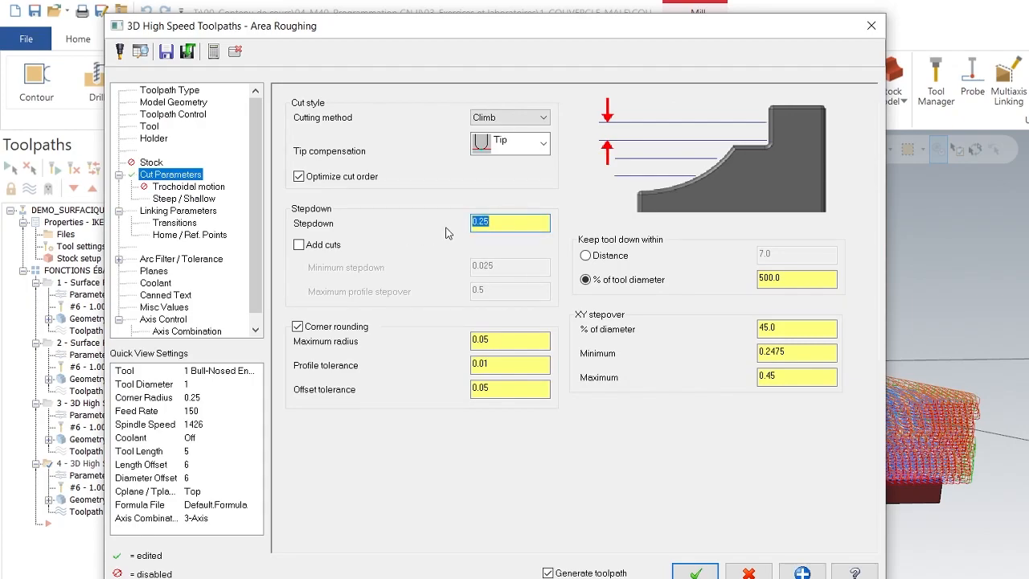
- Set the area roughing operation's XY stepover to 85% of the tool diameter
{"action": "left_click", "coordinate": [504, 340]}
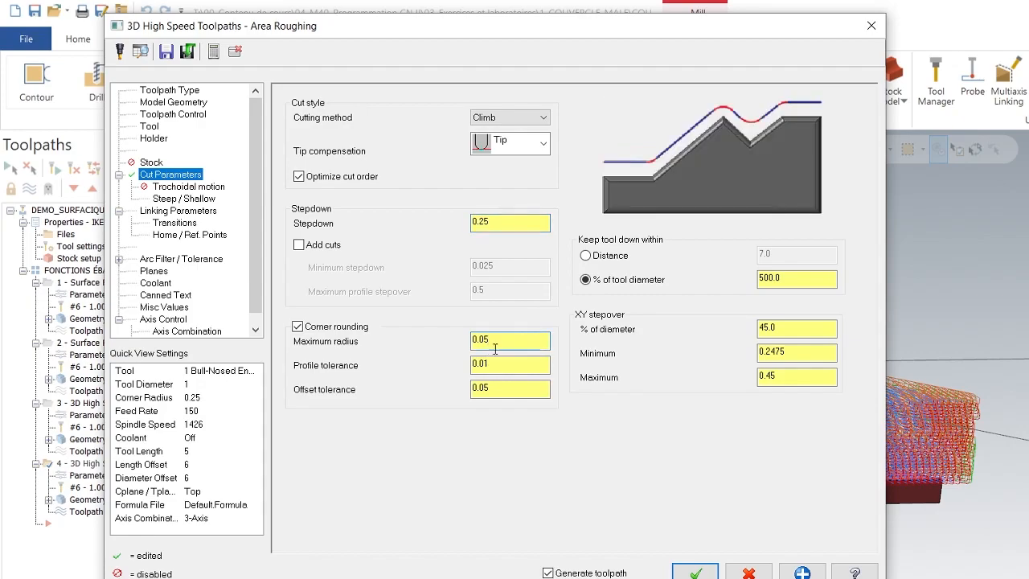
{"action": "left_click_drag", "start_coordinate": [781, 327], "coordinate": [753, 327]}
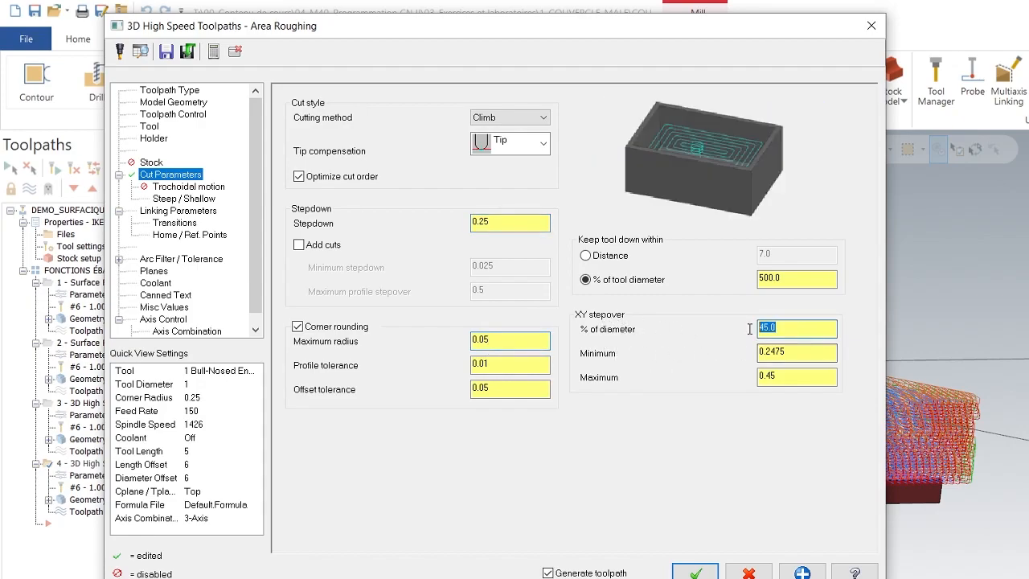
{"action": "type", "text": "85"}
{"action": "key", "text": "Return"}
{"action": "left_click", "coordinate": [811, 349]}
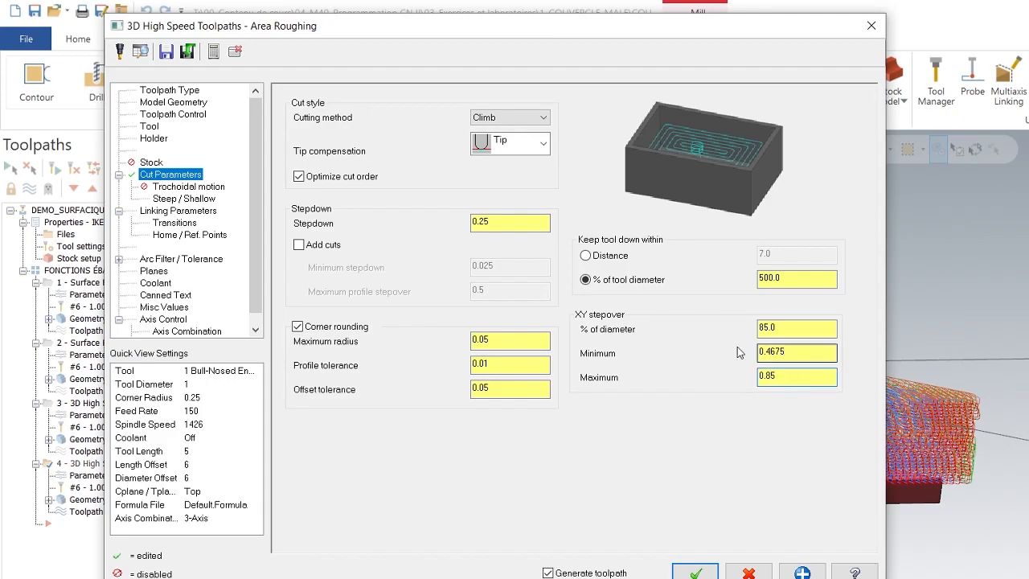
- Keep the tool down within 500% of the tool diameter, regenerate the area roughing toolpath and inspect its passes
{"action": "left_click", "coordinate": [588, 257]}
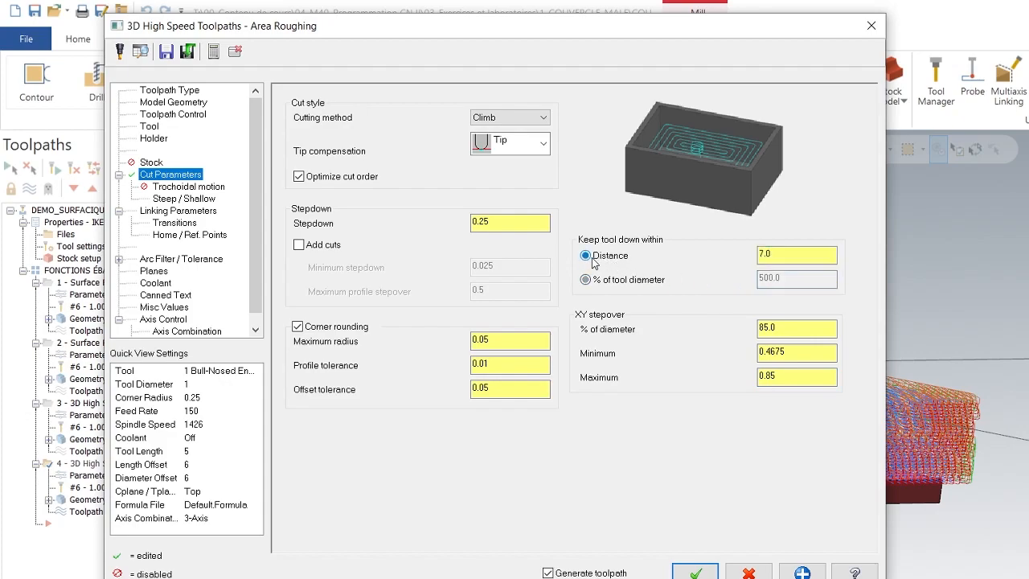
{"action": "left_click", "coordinate": [623, 281]}
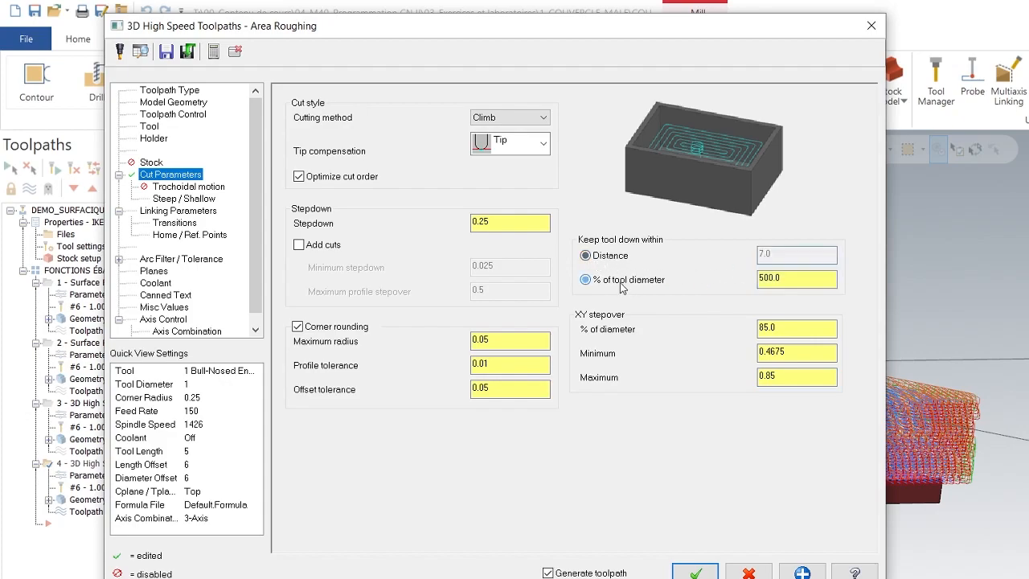
{"action": "left_click", "coordinate": [768, 279]}
{"action": "left_click", "coordinate": [695, 572]}
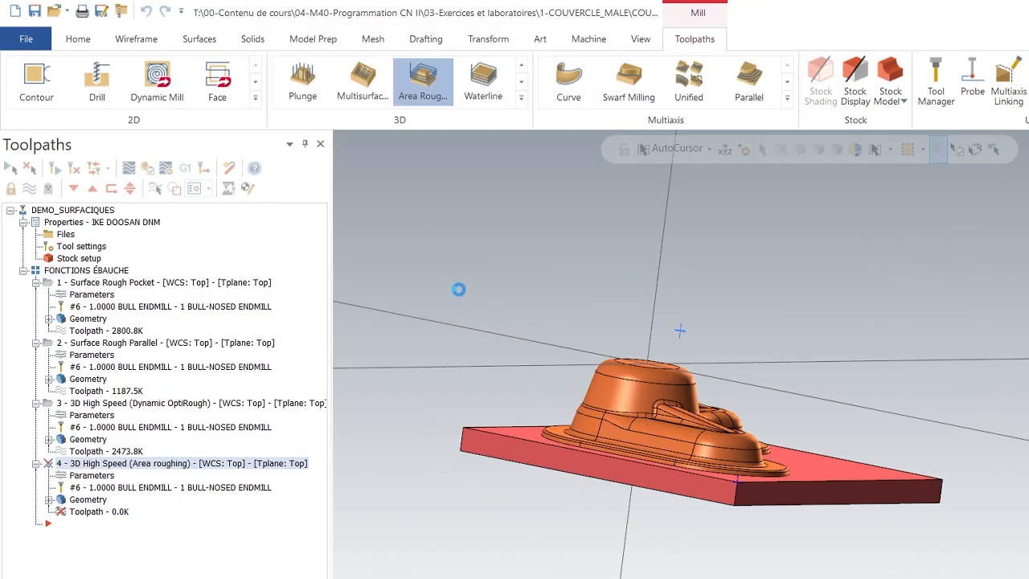
{"action": "mouse_move", "coordinate": [460, 289]}
{"action": "middle_mouse_down"}
{"action": "mouse_move", "coordinate": [470, 265]}
{"action": "mouse_move", "coordinate": [471, 298]}
{"action": "mouse_move", "coordinate": [466, 290]}
{"action": "mouse_move", "coordinate": [425, 314]}
{"action": "mouse_move", "coordinate": [434, 300]}
{"action": "mouse_move", "coordinate": [462, 336]}
{"action": "mouse_move", "coordinate": [465, 298]}
{"action": "middle_mouse_up"}
{"action": "scroll", "coordinate": [466, 300], "scroll_direction": "up", "scroll_amount": 2}
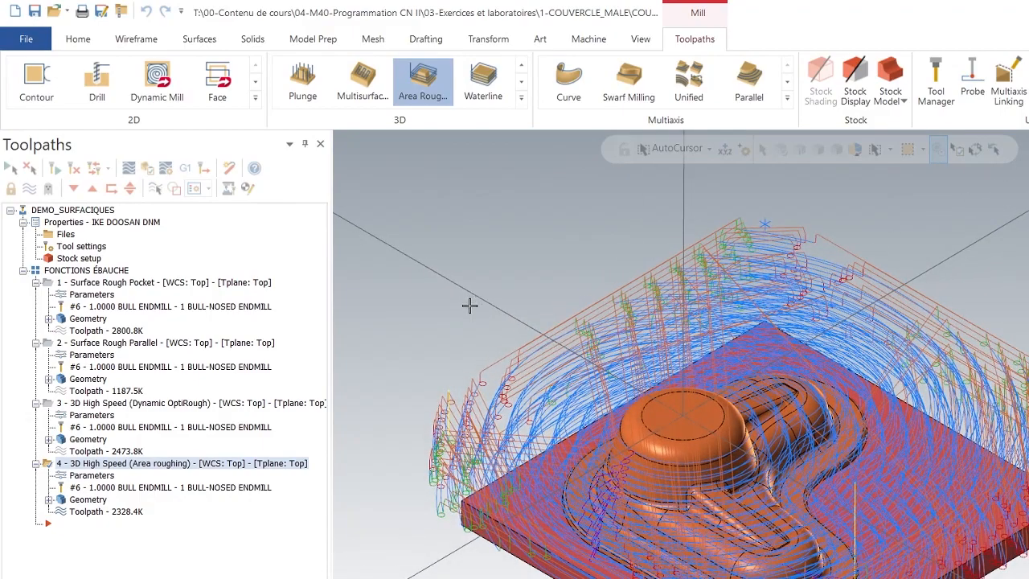
{"action": "scroll", "coordinate": [469, 305], "scroll_direction": "down", "scroll_amount": 1}
{"action": "middle_click_drag", "start_coordinate": [530, 292], "coordinate": [520, 283]}
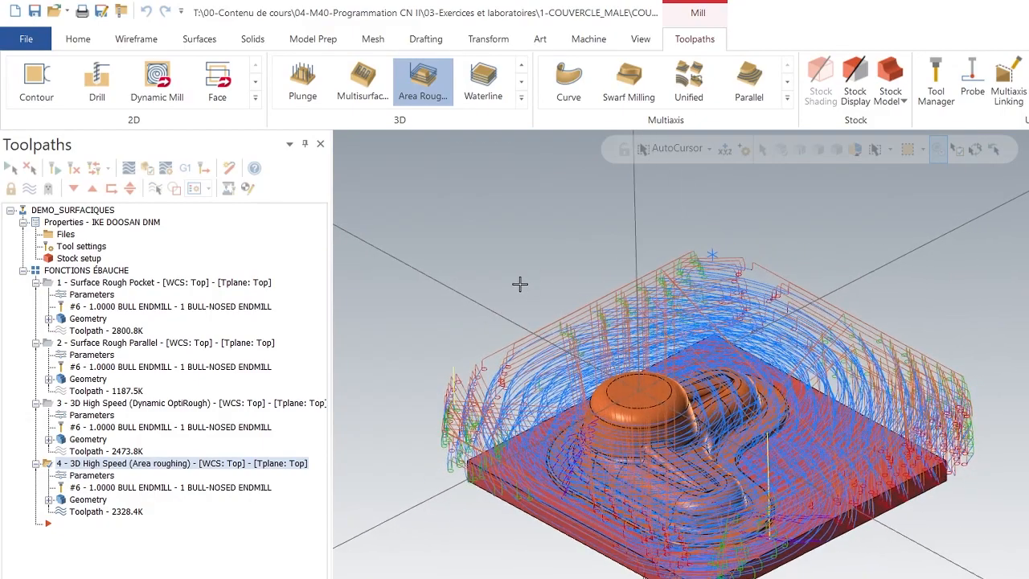